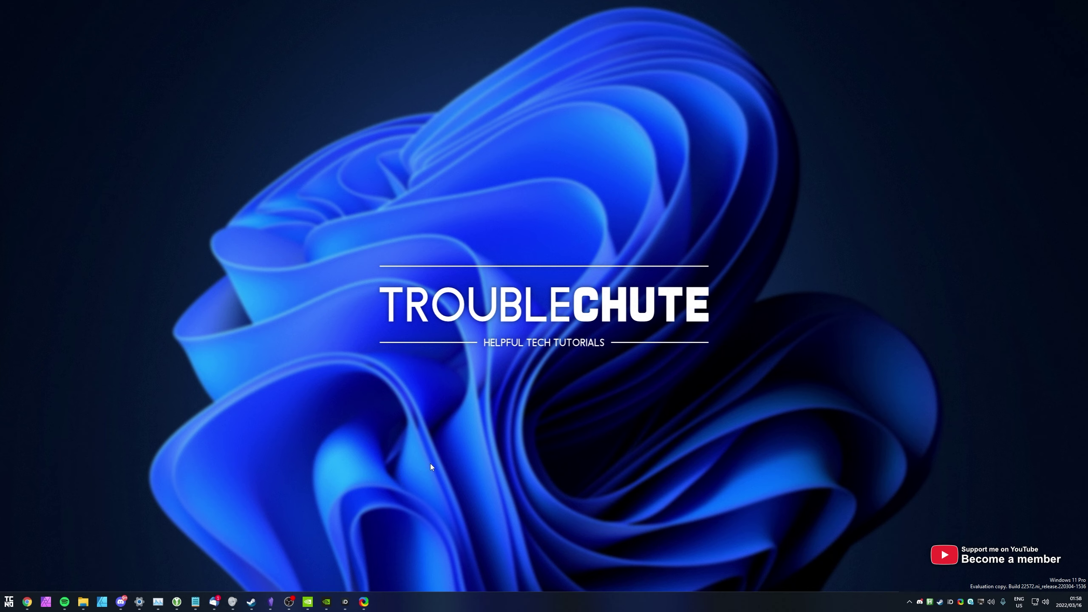
- Launch Minecraft Launcher and dismiss its 'Gaming Service is not running' error
key(super)
text(min)
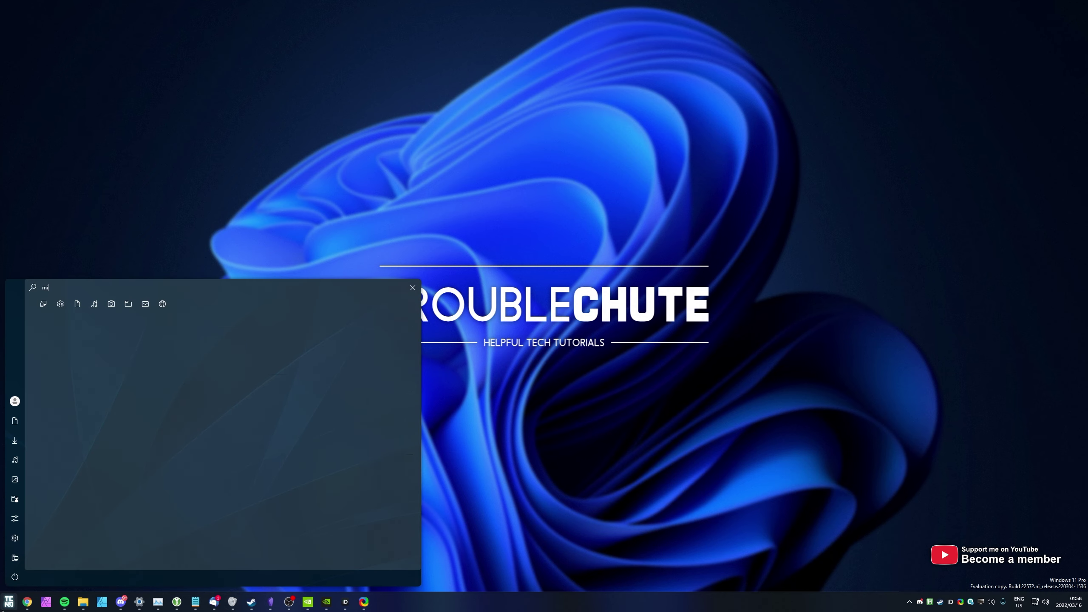
click(129, 352)
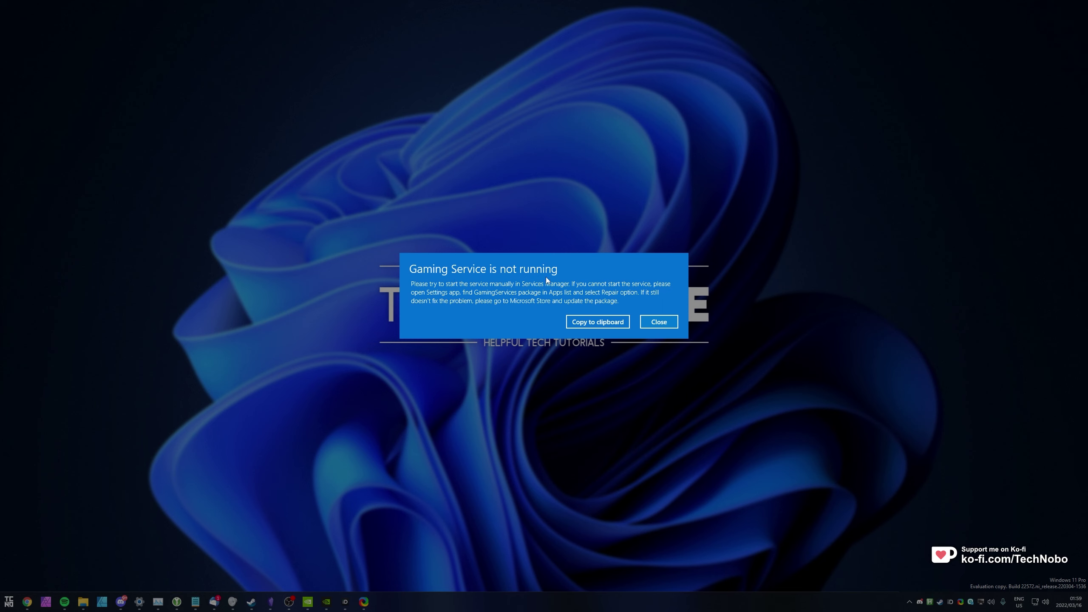
click(653, 323)
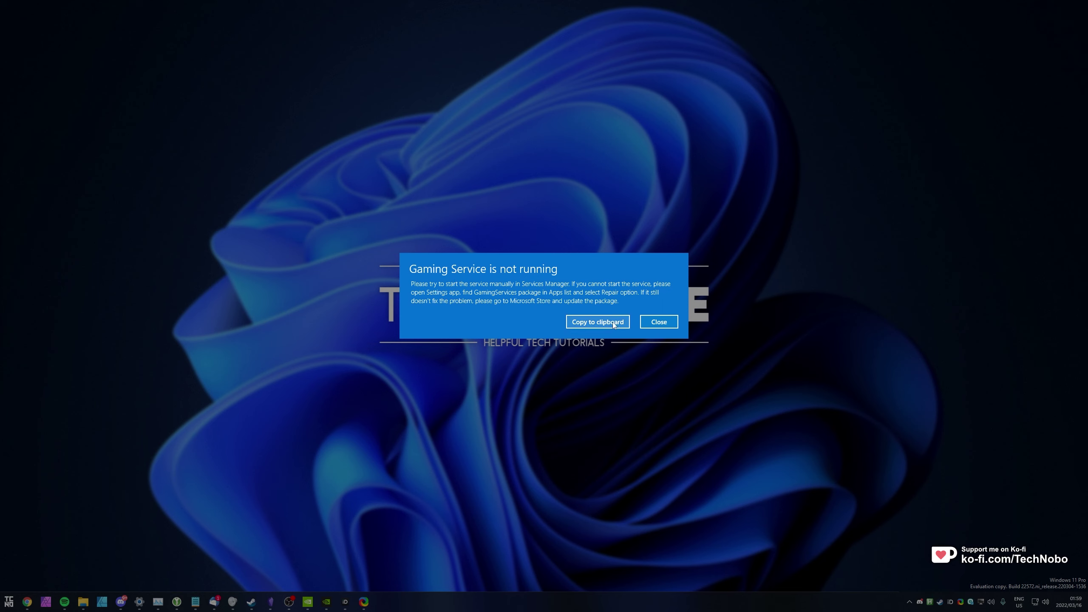
click(654, 324)
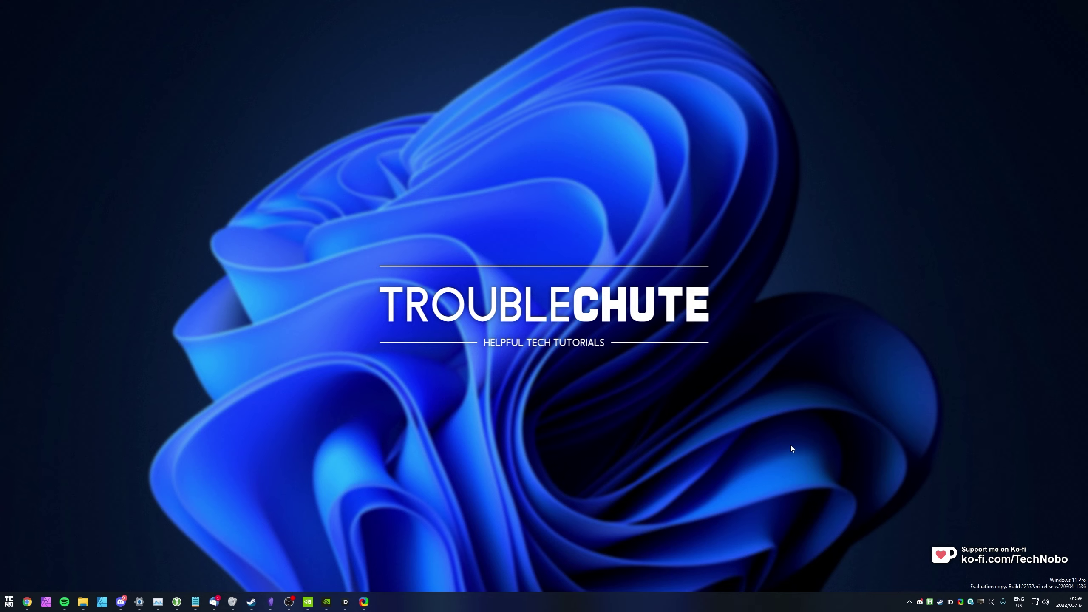
- Open the Services console and jump to the Gaming Services entries by typing 'gaming'
key(super)
text(services)
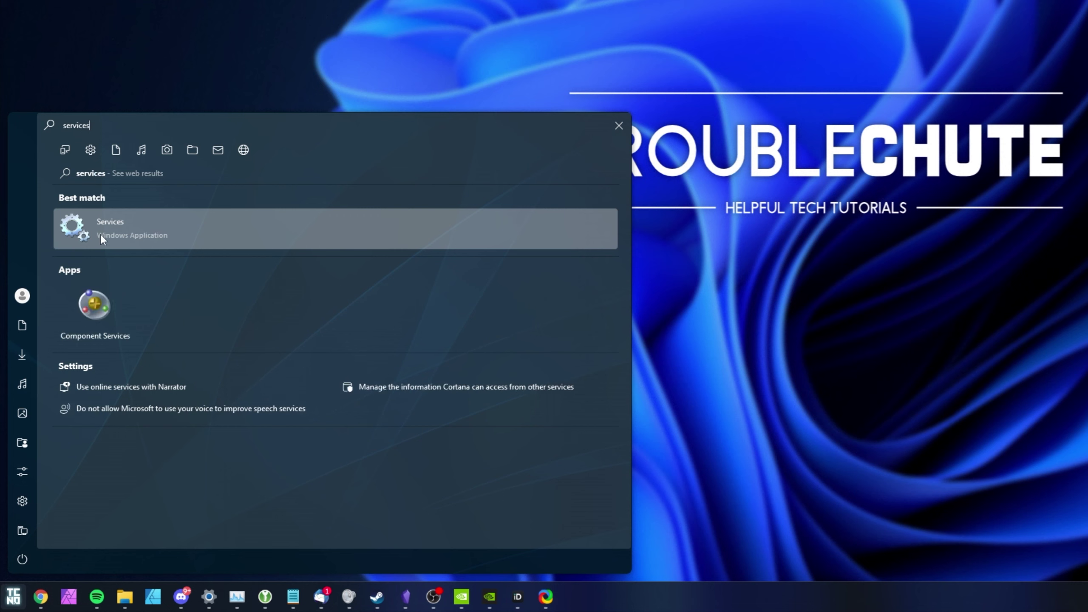
click(202, 228)
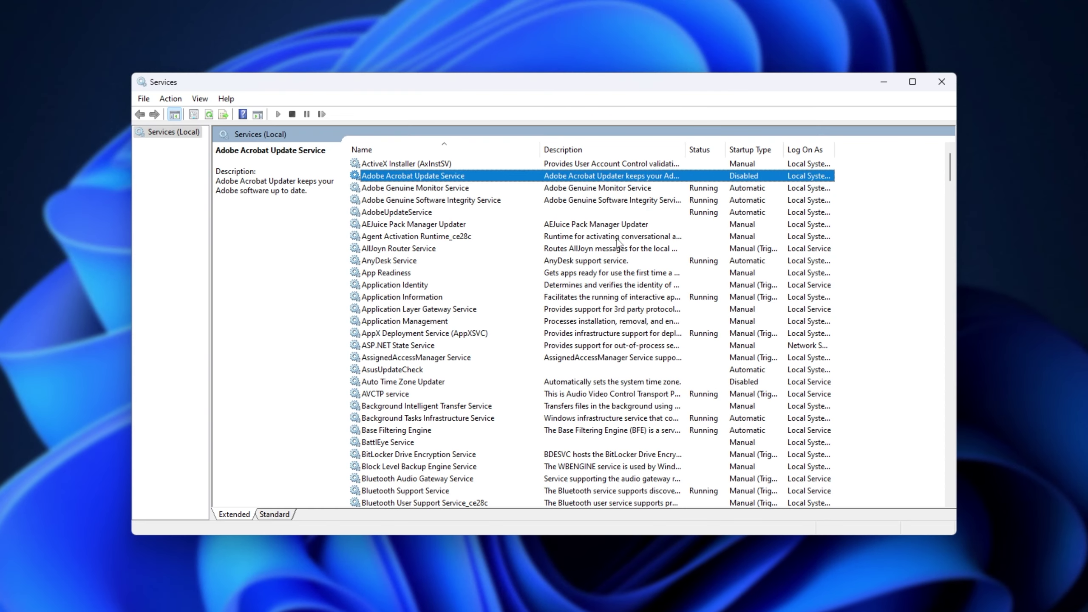
click(620, 223)
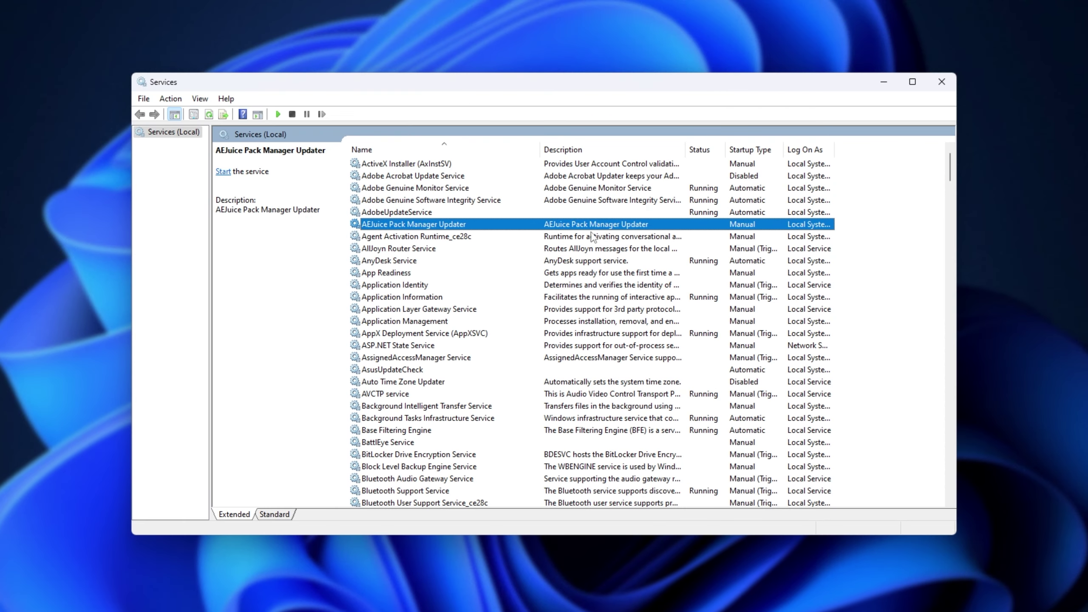
text(gaming)
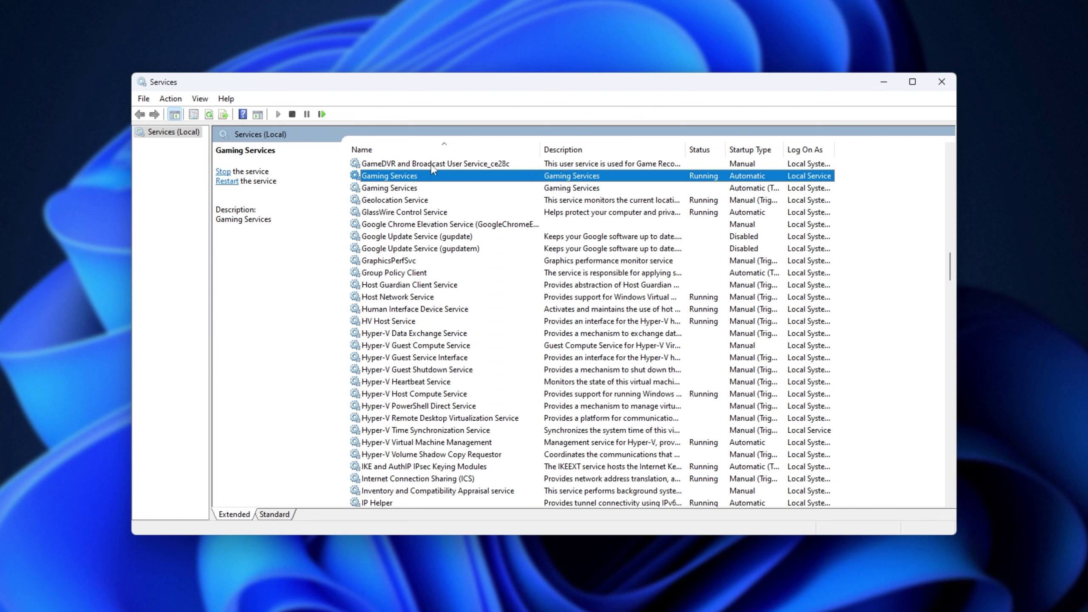
- Restart the running Gaming Services, then try starting the stopped one and dismiss its Error 2
right_click(425, 180)
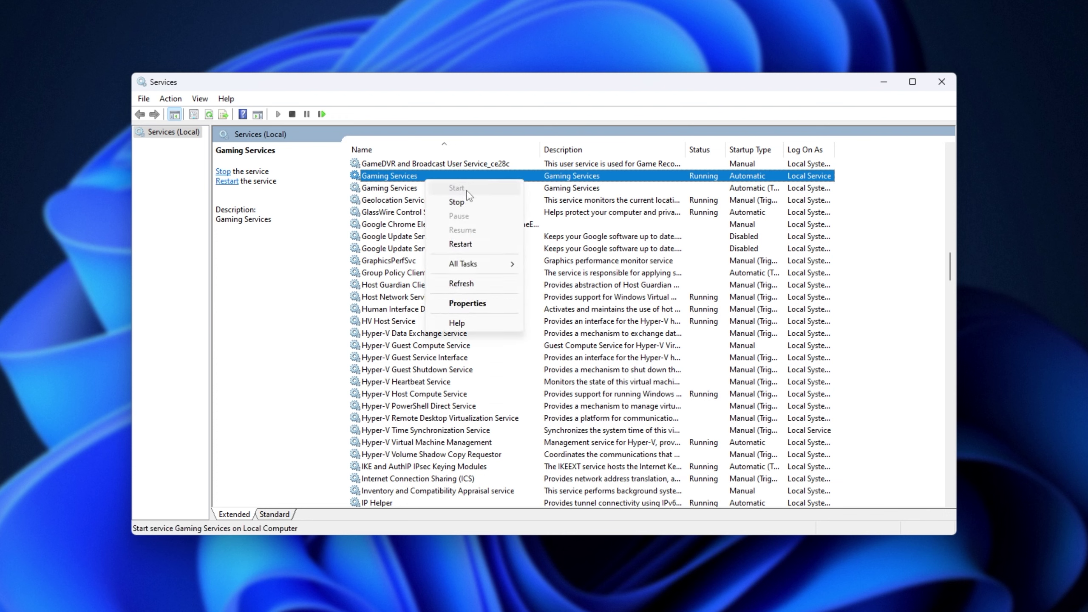
click(477, 248)
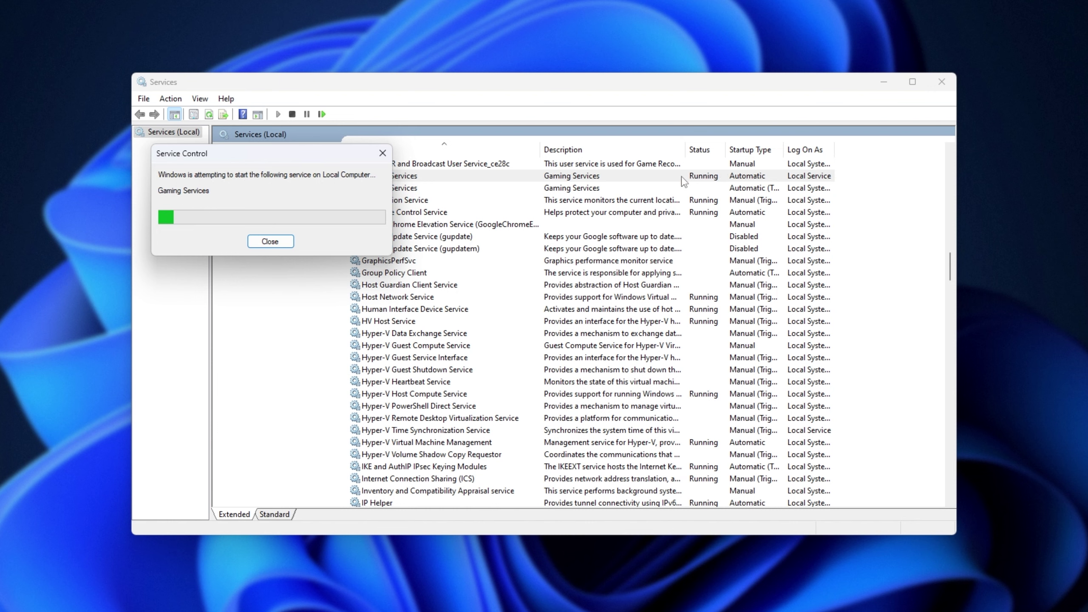
click(456, 189)
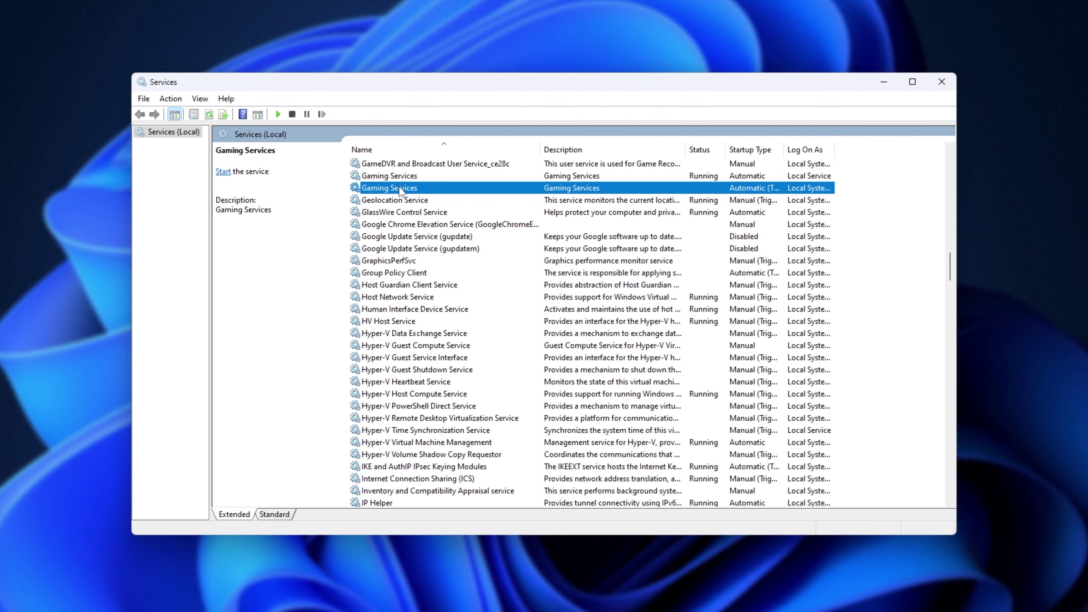
right_click(421, 189)
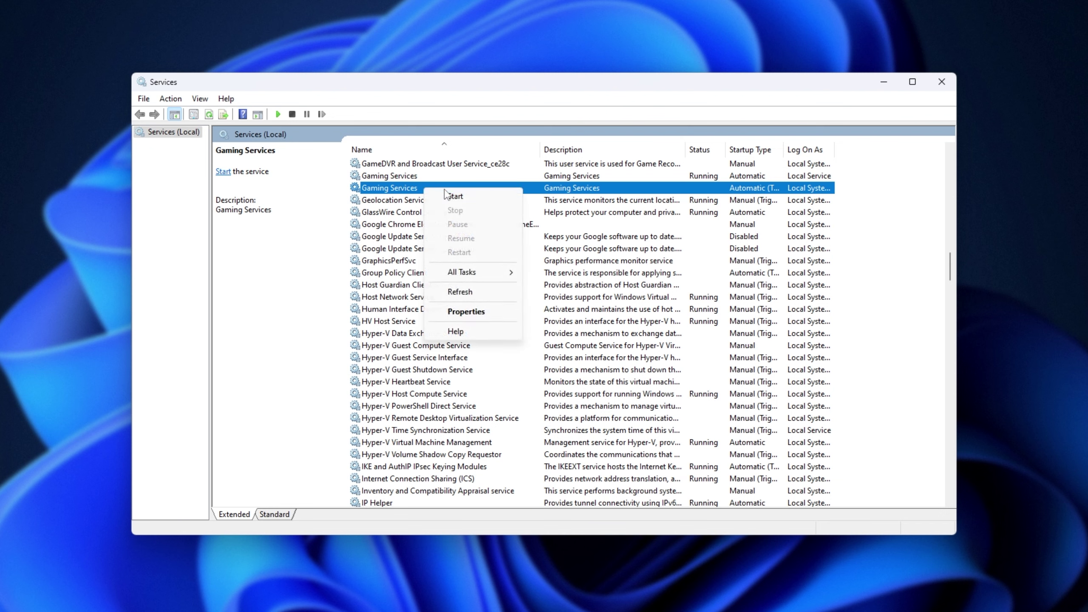
click(458, 197)
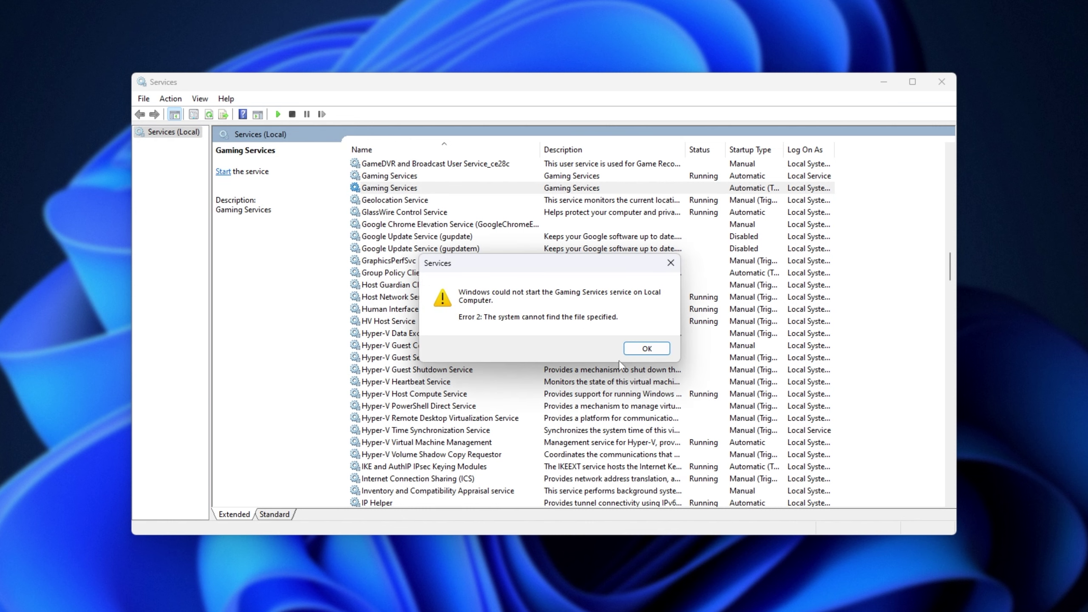
click(646, 349)
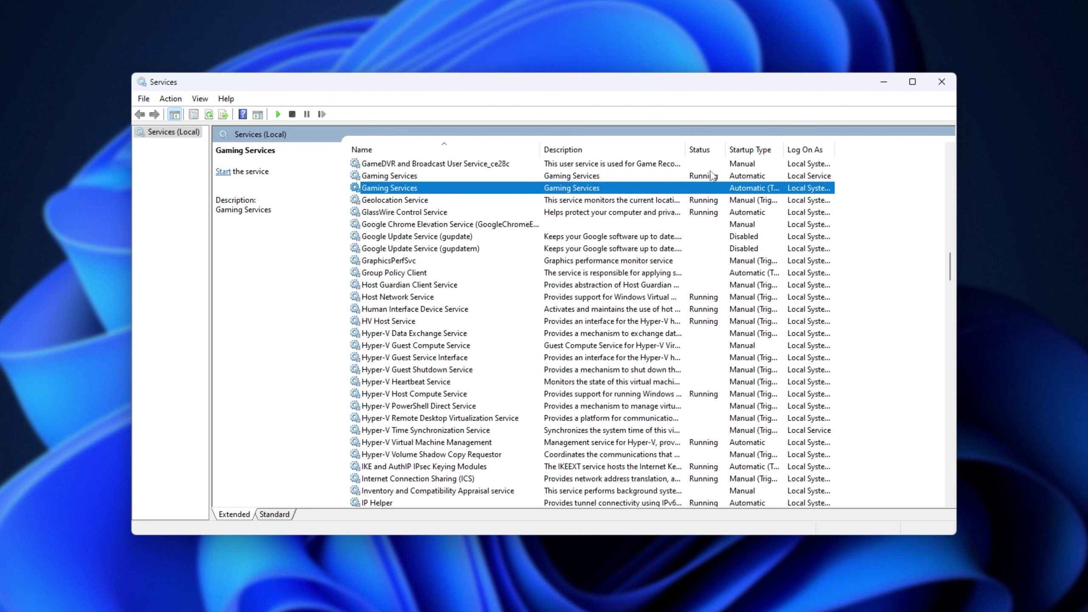
- Check the running Gaming Services' General properties, then close the Services window
right_click(711, 193)
click(762, 316)
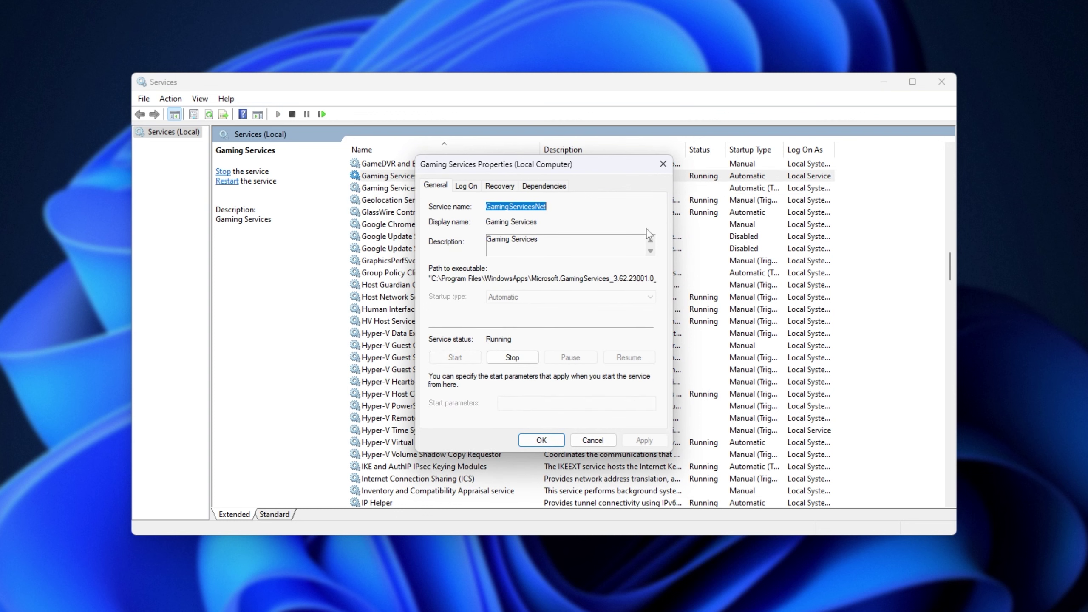
click(542, 440)
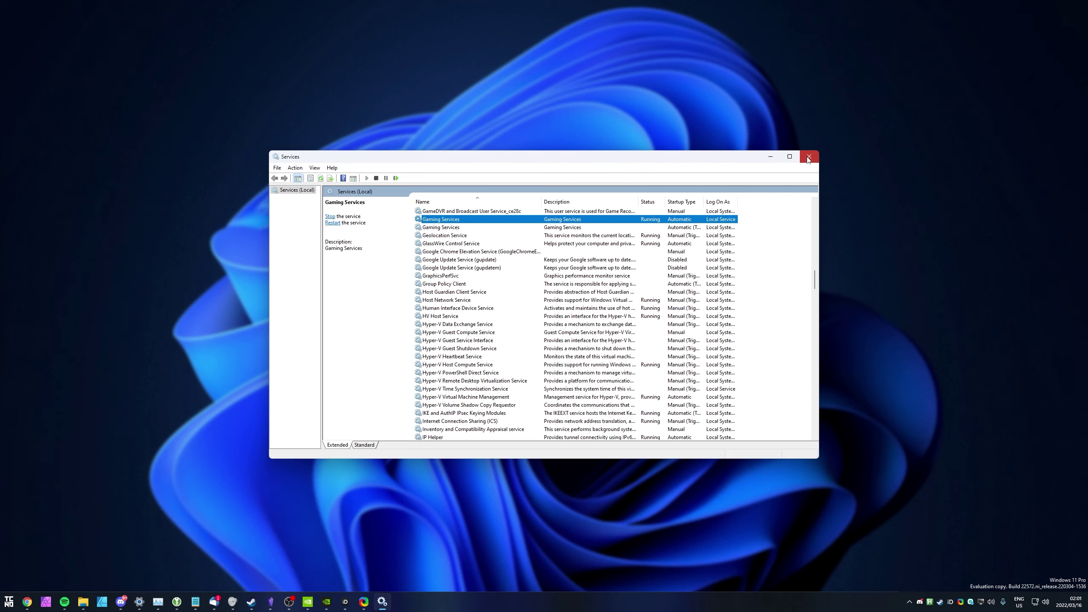
click(808, 157)
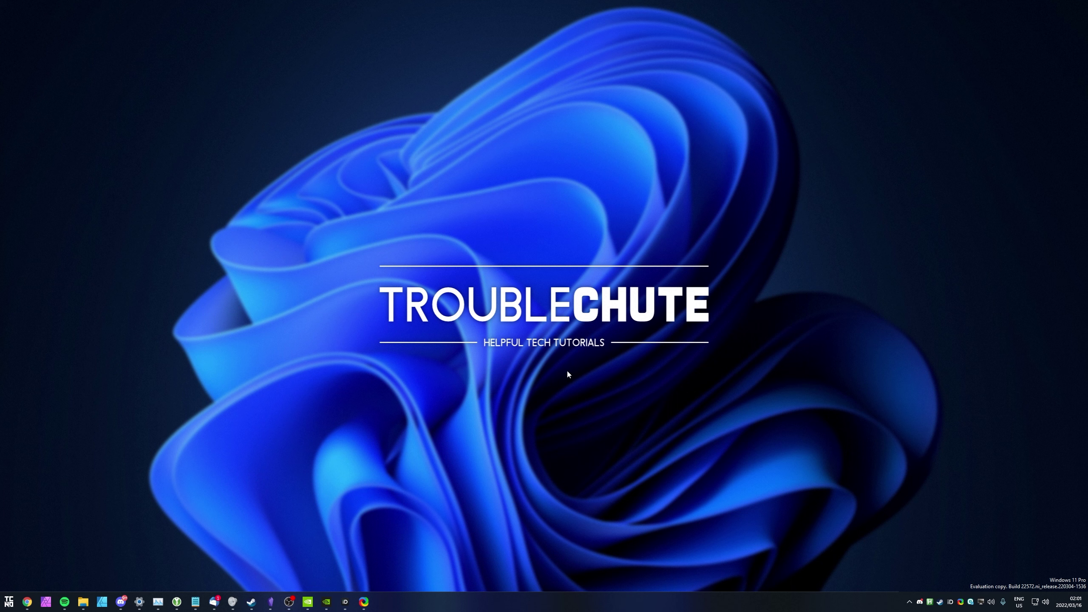
- Search Start for 'powershell' and run Windows PowerShell as administrator
key(super)
text(powershel)
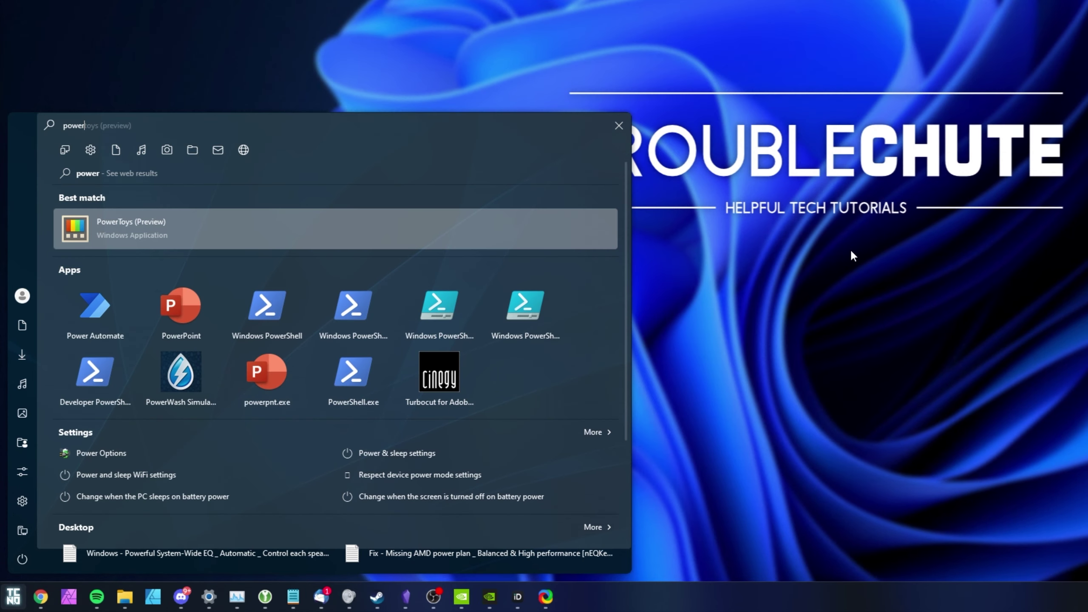
text(l)
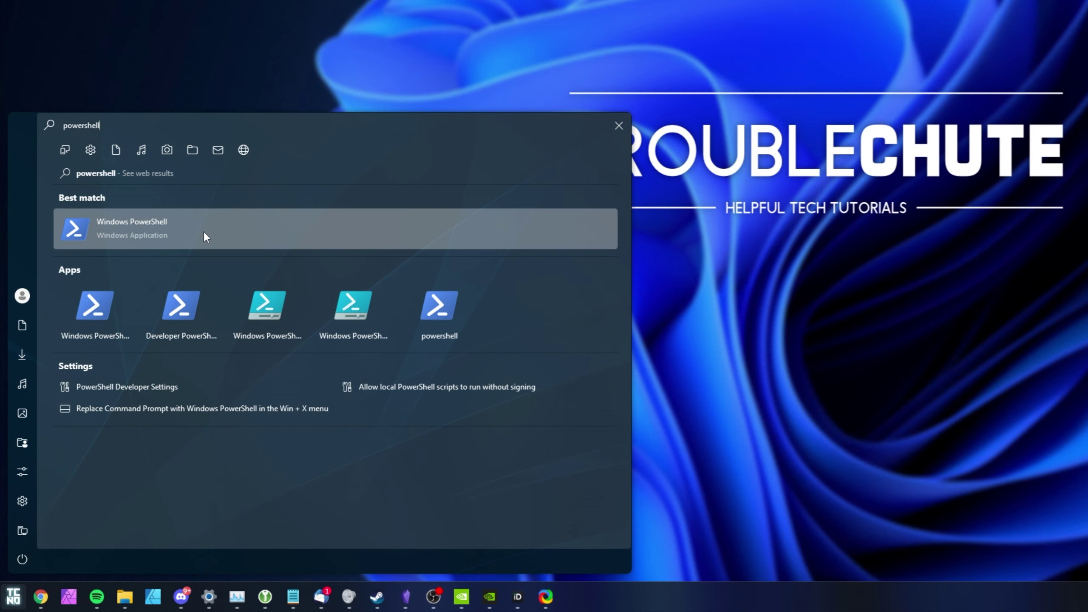
right_click(262, 225)
click(382, 271)
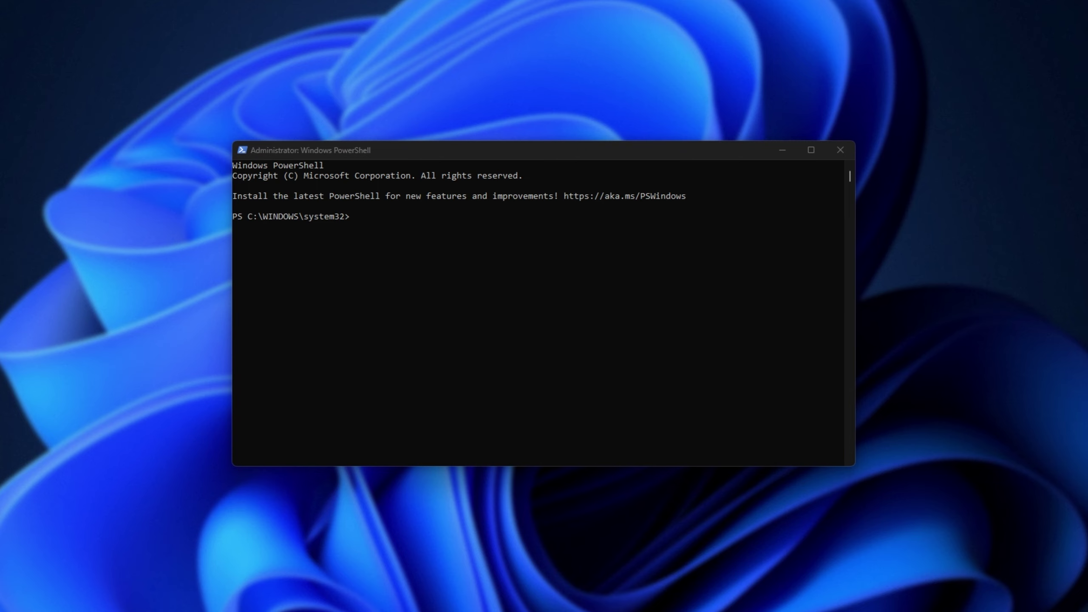
- Run Get-AppxPackage *gamingservices* -allusers | remove-appxpackage -allusers to remove the package
click(510, 230)
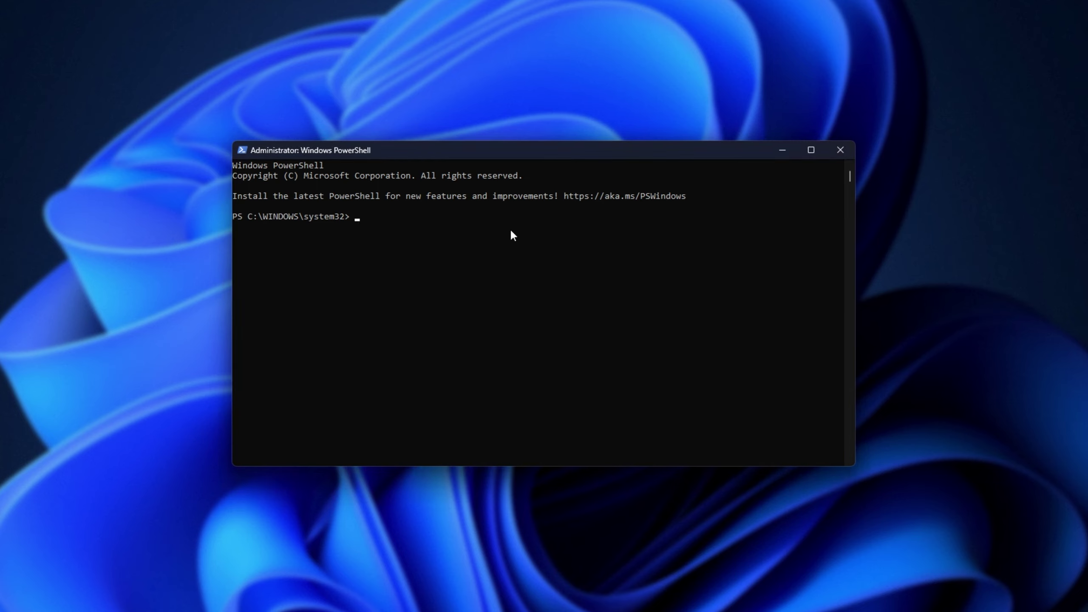
right_click(604, 242)
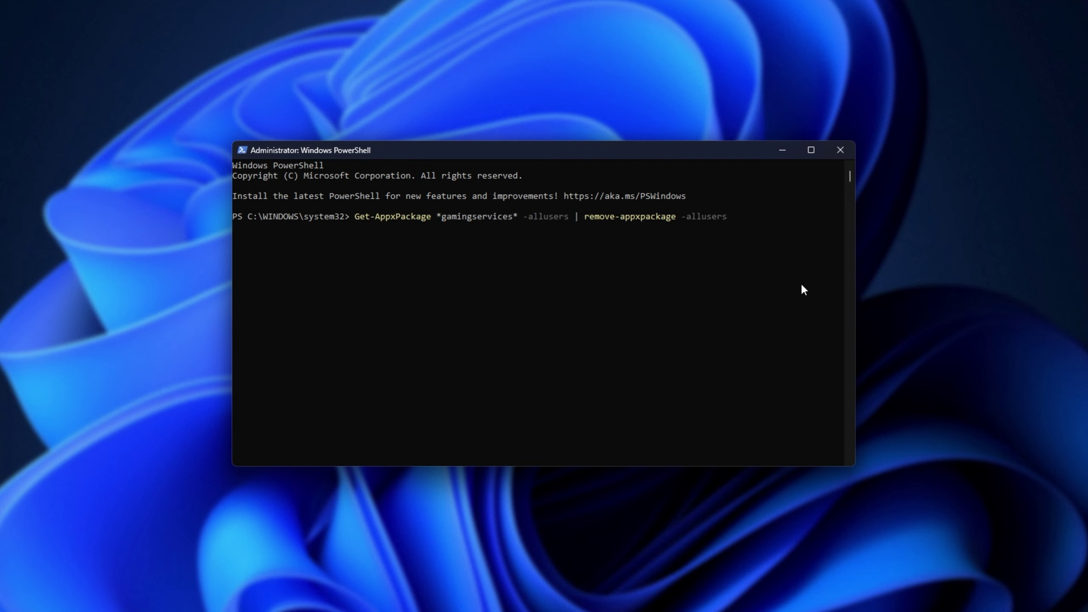
key(Return)
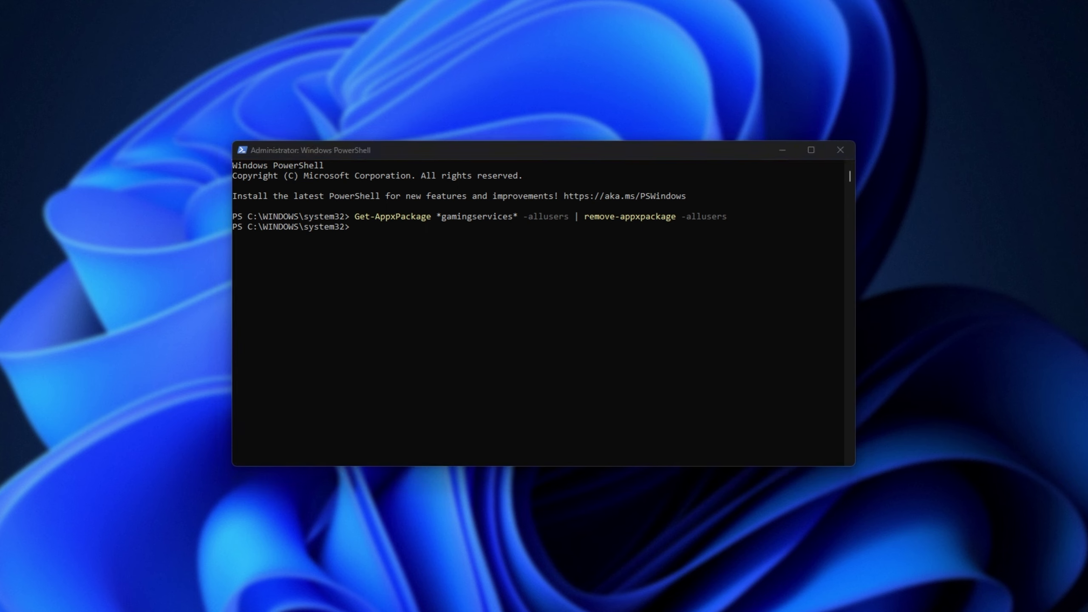
- Run Remove-Item on the GamingServices and GamingServicesNet registry keys, which report paths not found
click(485, 376)
text(Remove-Item -Path "HKLM:\System\CurrentControlSet\Services\GamingServices" -recurse)
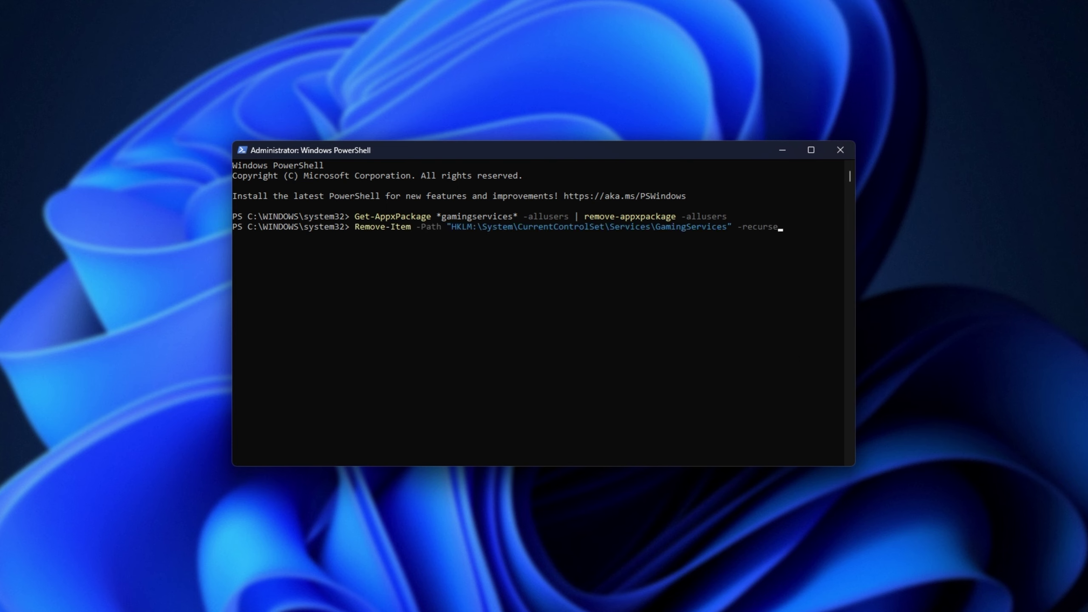
key(Return)
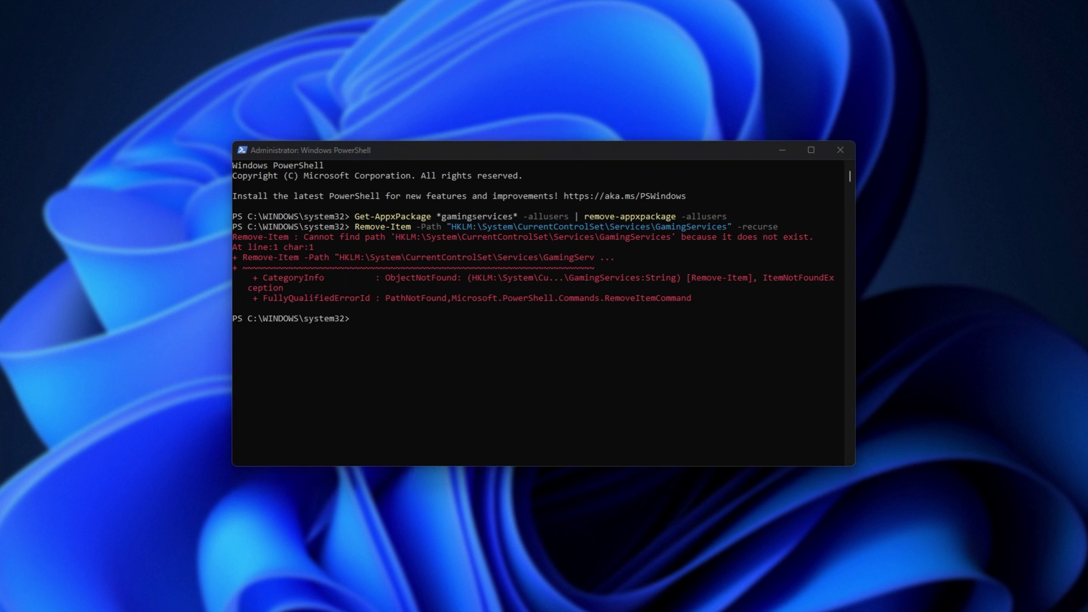
text(Remove-Item -Path "HKLM:\System\CurrentControlSet\Services\GamingServicesNet" -recurse)
key(Return)
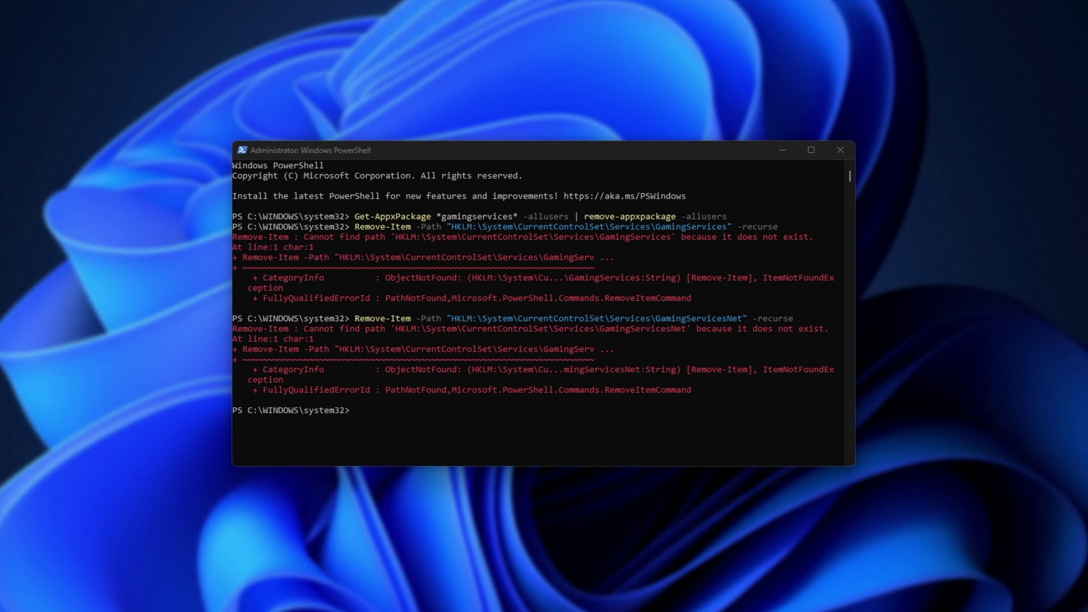
click(594, 157)
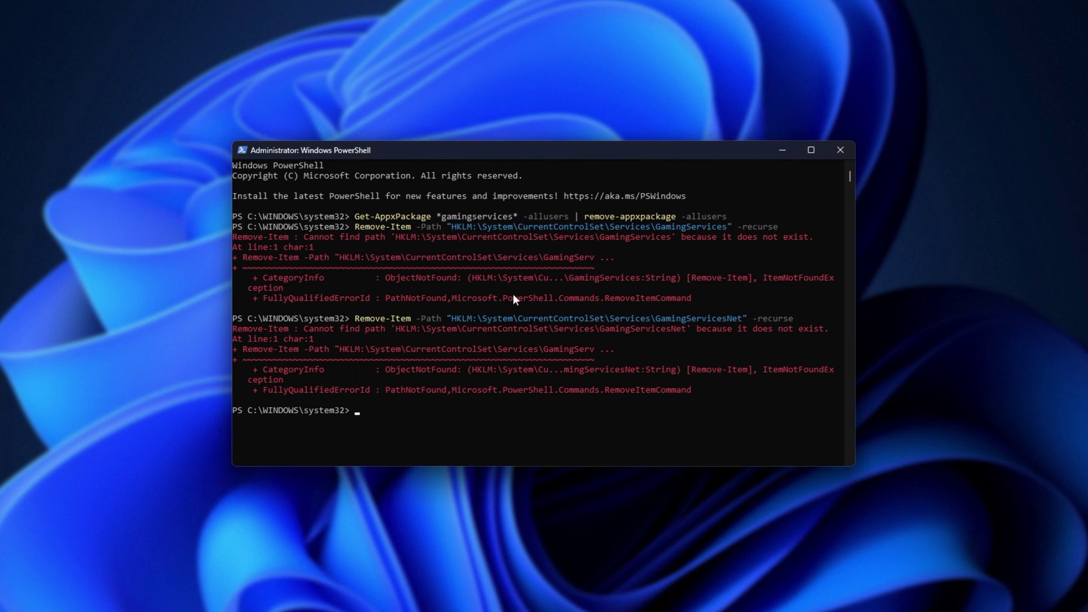
drag(701, 389, 600, 295)
click(675, 320)
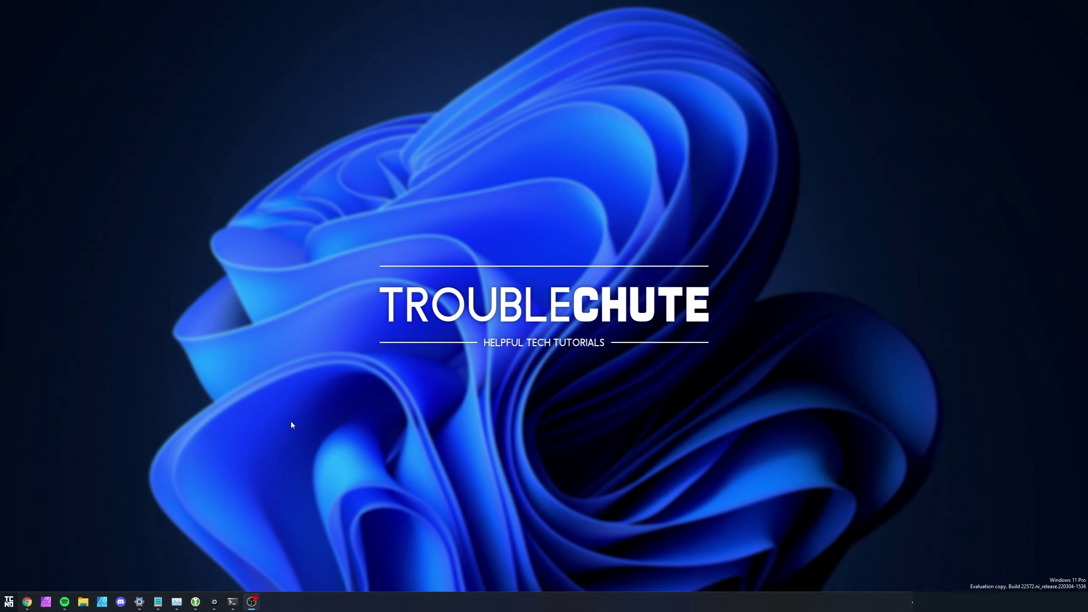
- Open the Gaming Services page in the Microsoft Store and click Get to install it
key(super)
text(min)
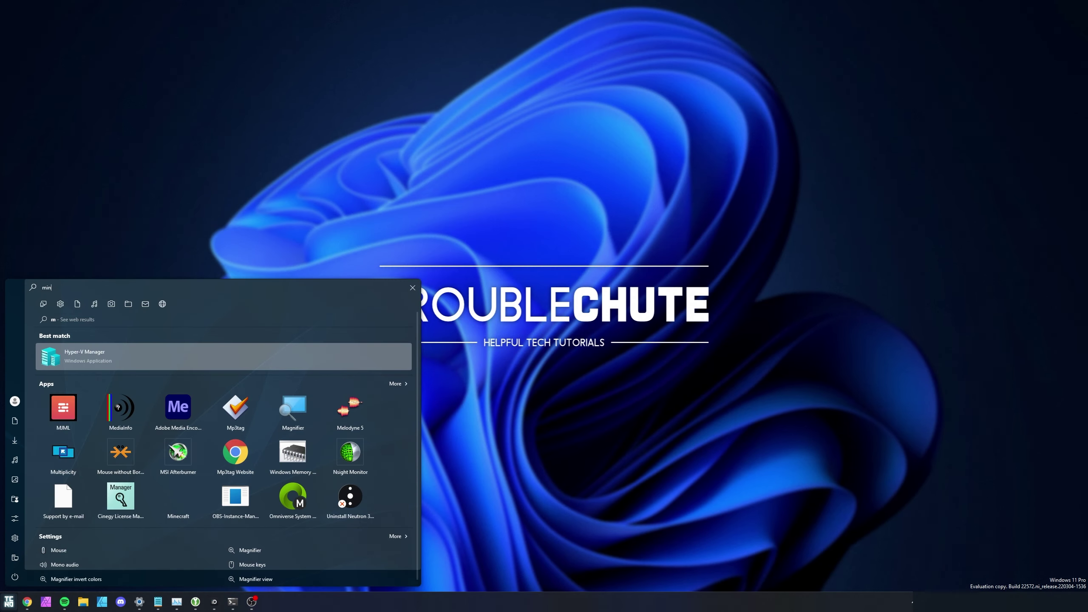
text(ecraft)
key(Return)
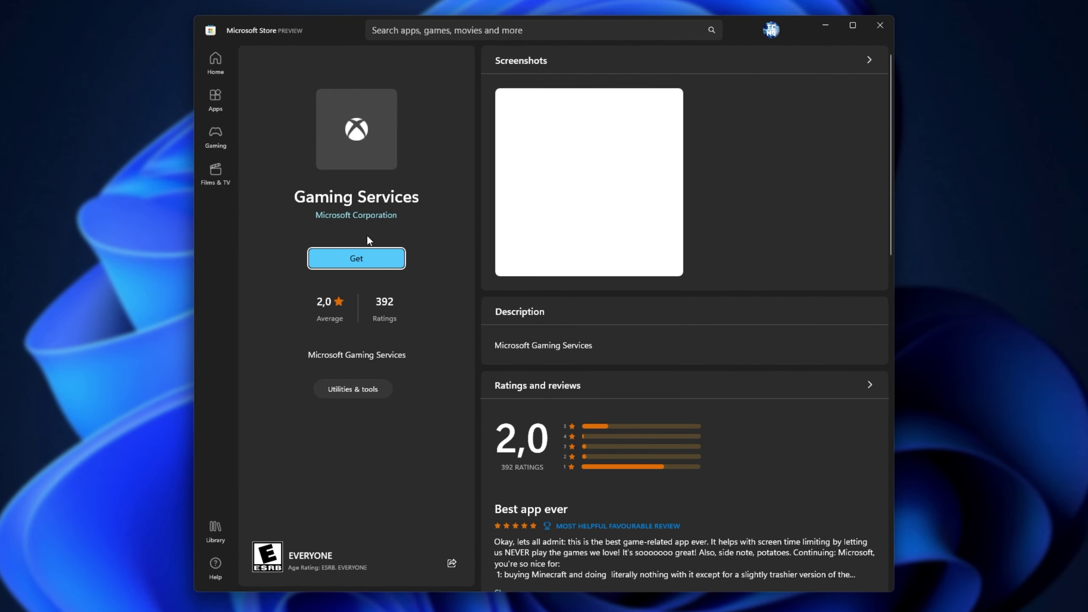
click(374, 257)
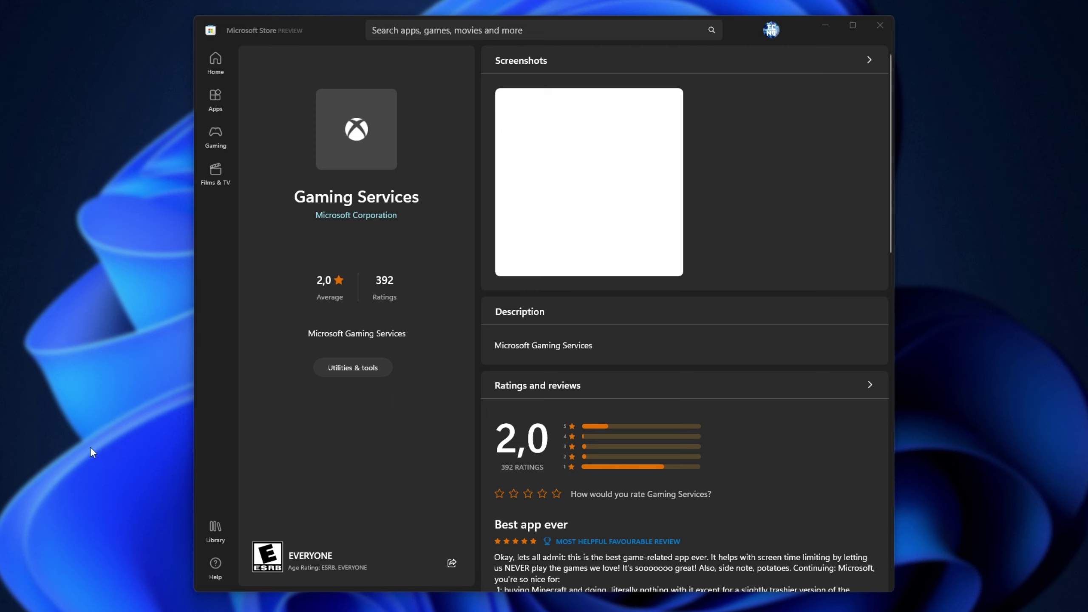
- Run the ms-windows-store://pdp/?productid=9MWPM2CQNLHN link from Run to reload the Gaming Services page
key(super+r)
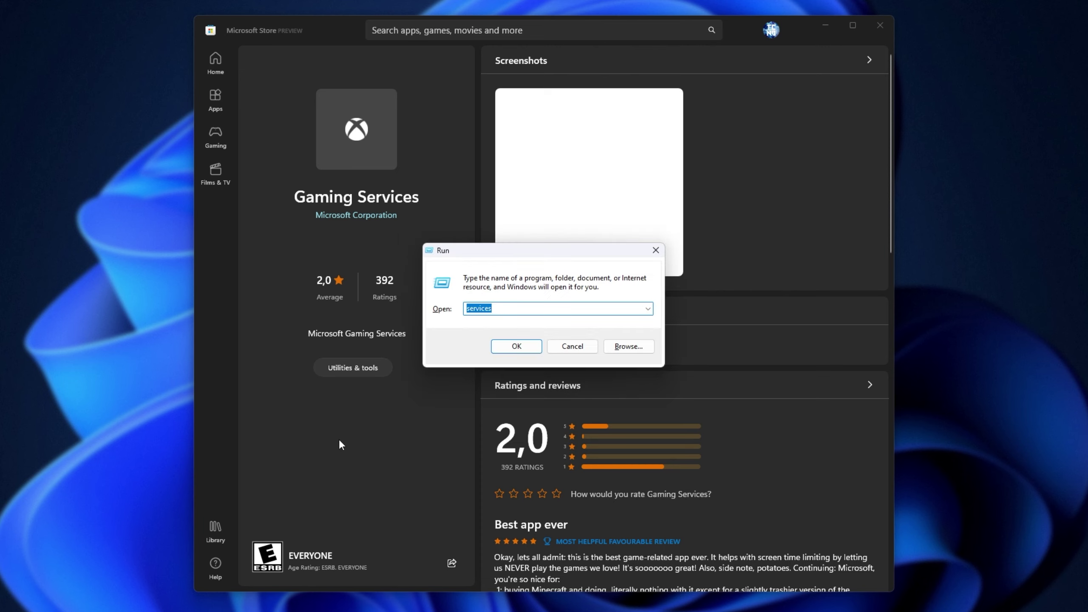
text(ms-windows-store://pdp/?productid=9MWPM2CQNLHN)
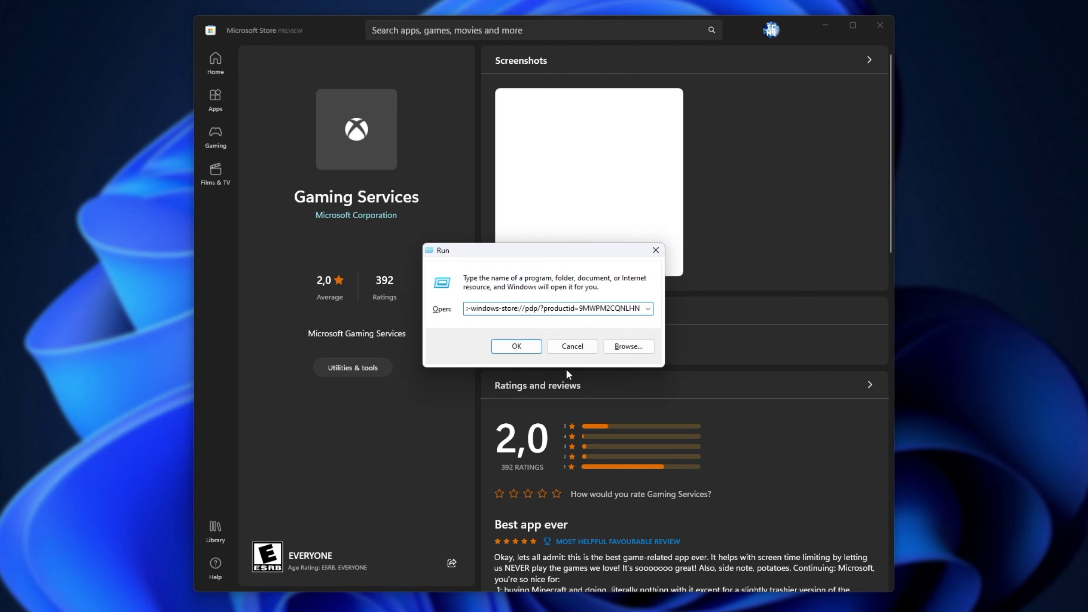
drag(531, 309, 720, 320)
click(524, 350)
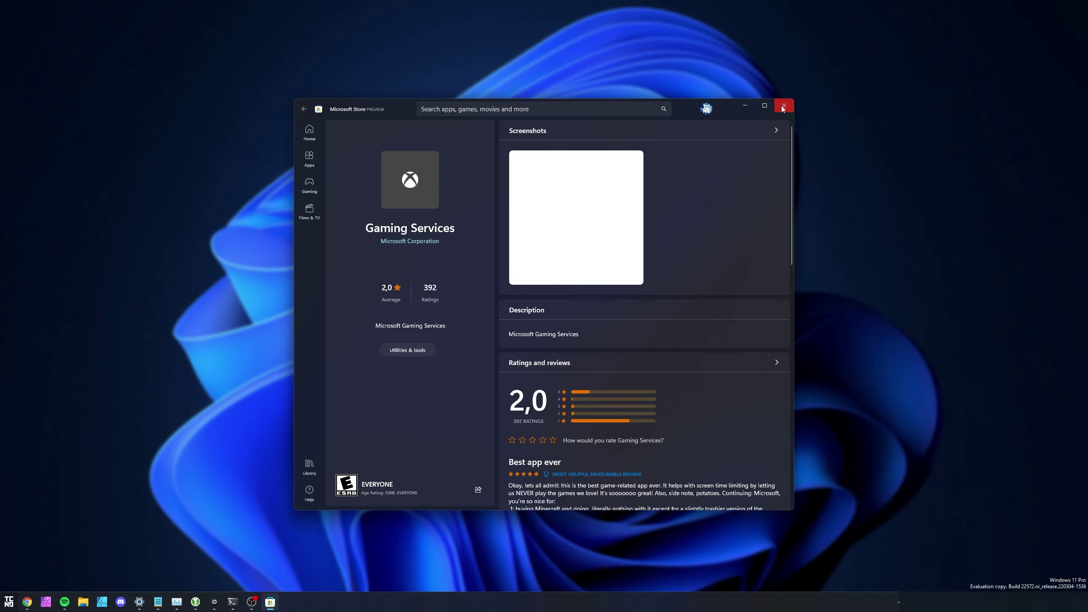
- Close the Microsoft Store and search Start for 'mine' to open Minecraft Launcher
click(880, 25)
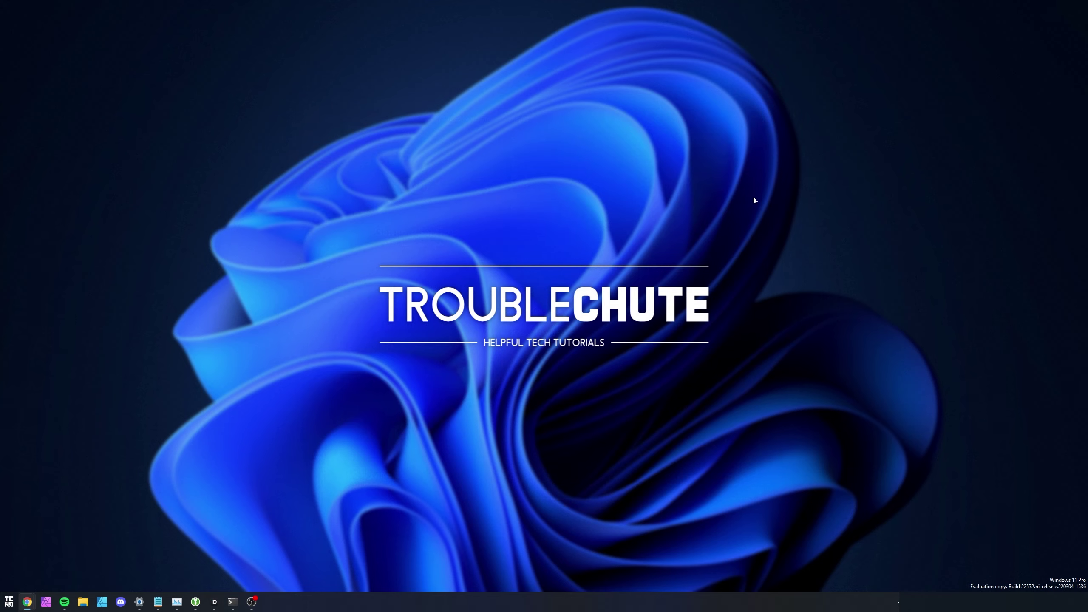
key(super)
text(mine)
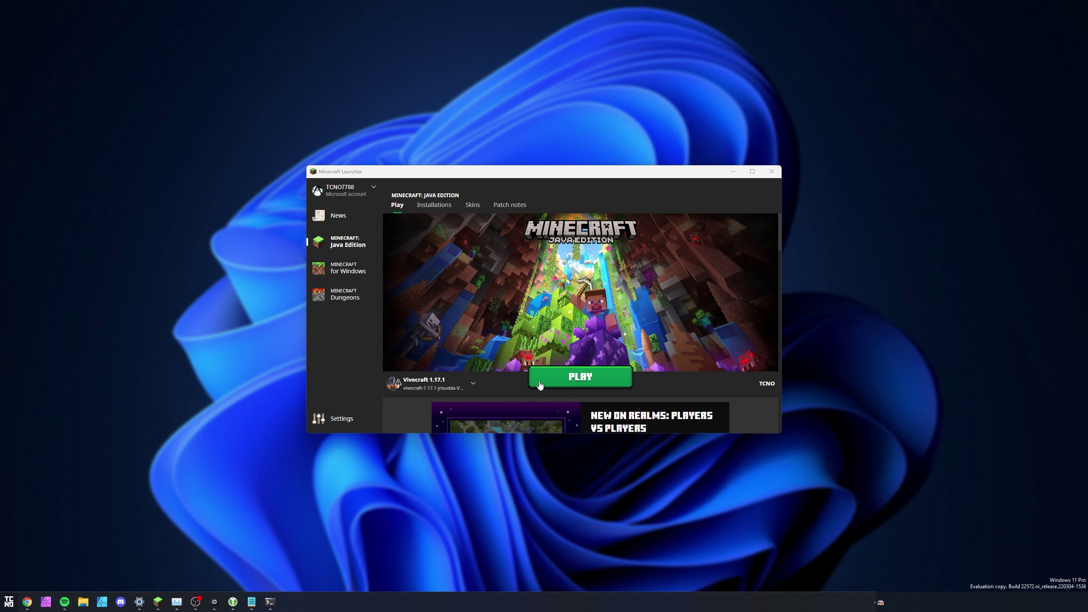
- Pick Latest release 1.18.2 from the installation dropdown beside PLAY, then close the launcher
click(432, 383)
scroll(463, 346, down, 2)
scroll(456, 311, up, 1)
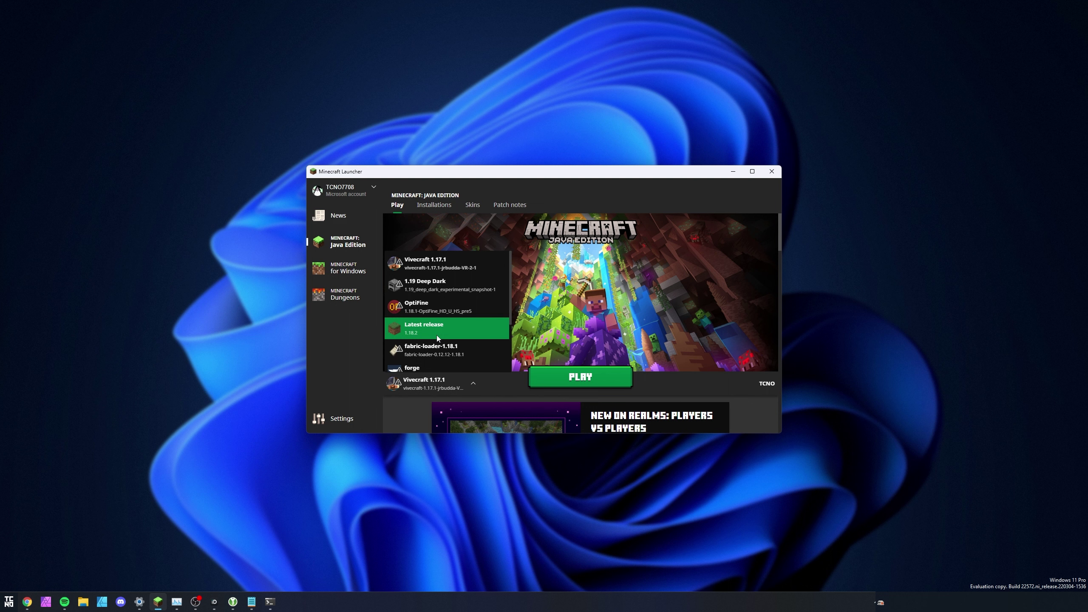
click(437, 334)
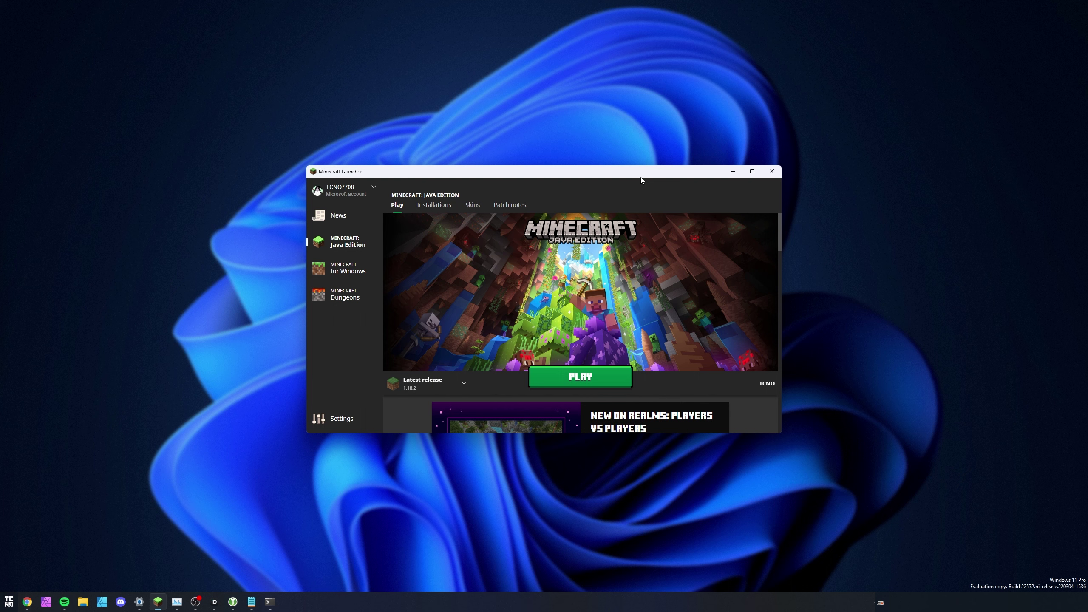
click(769, 172)
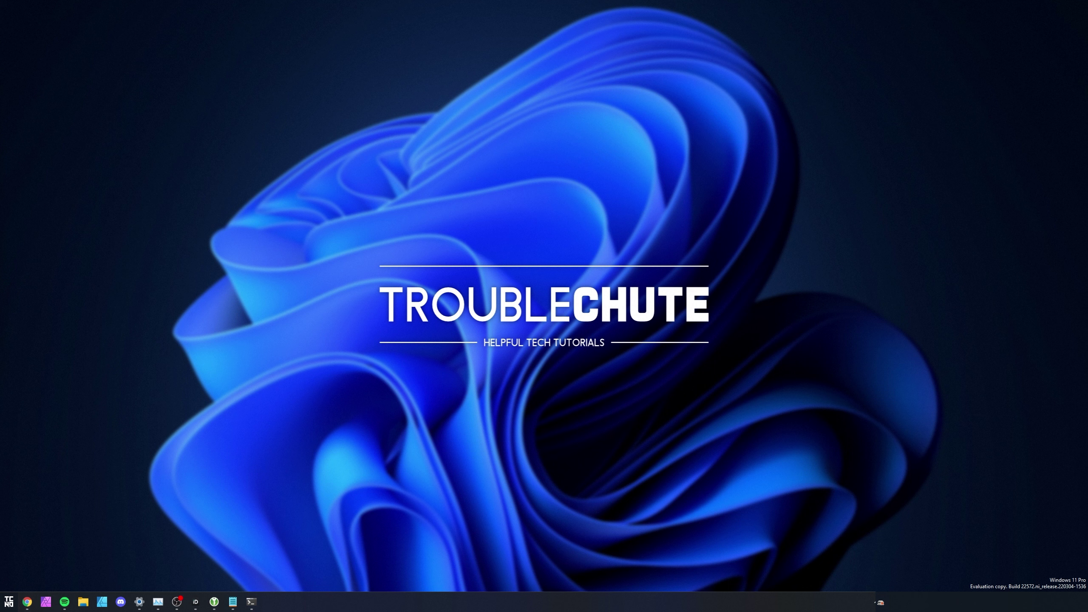
click(27, 602)
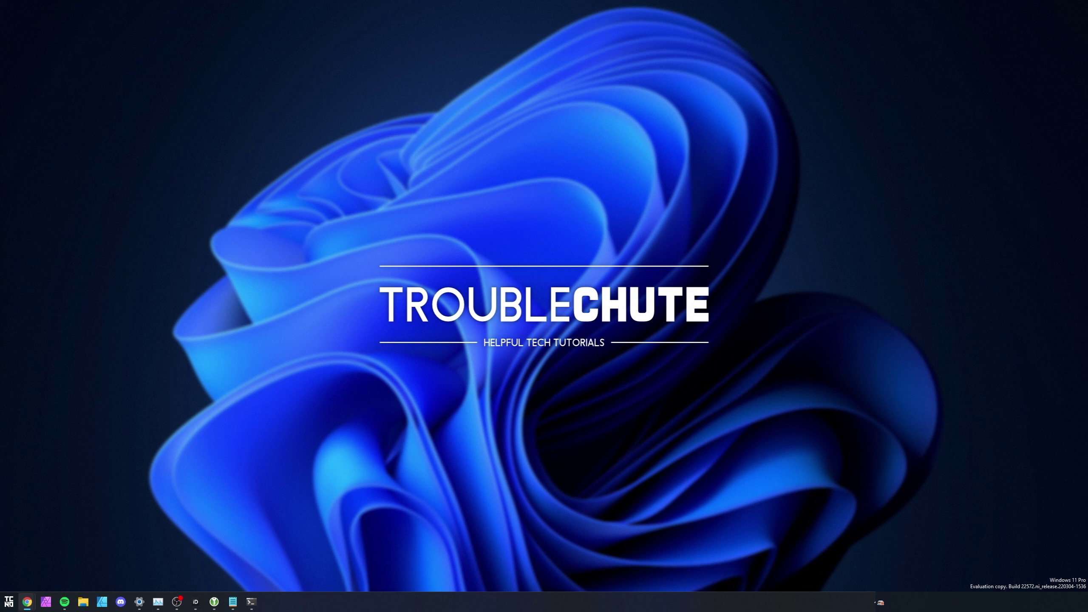